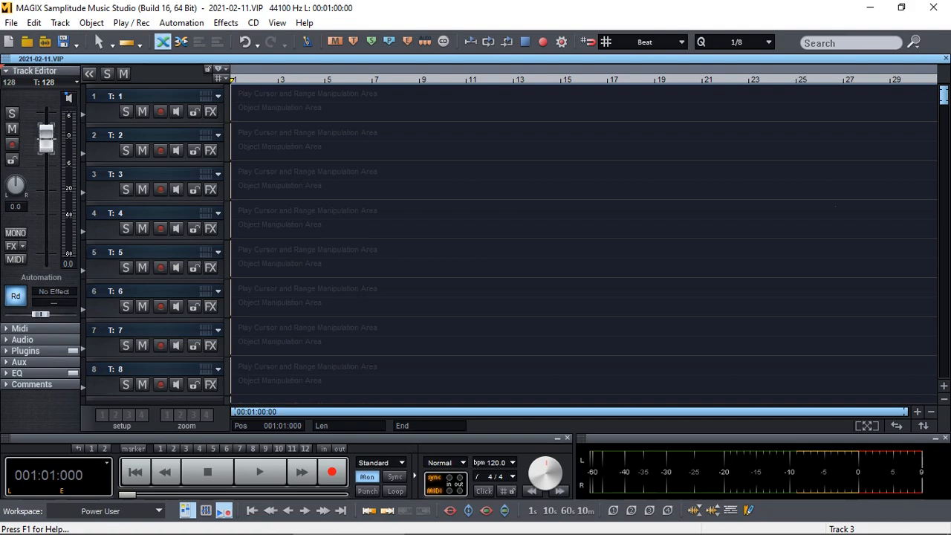
Step: Try to add one new track to the project after the last track, T: 128
drag(944, 97, 944, 316)
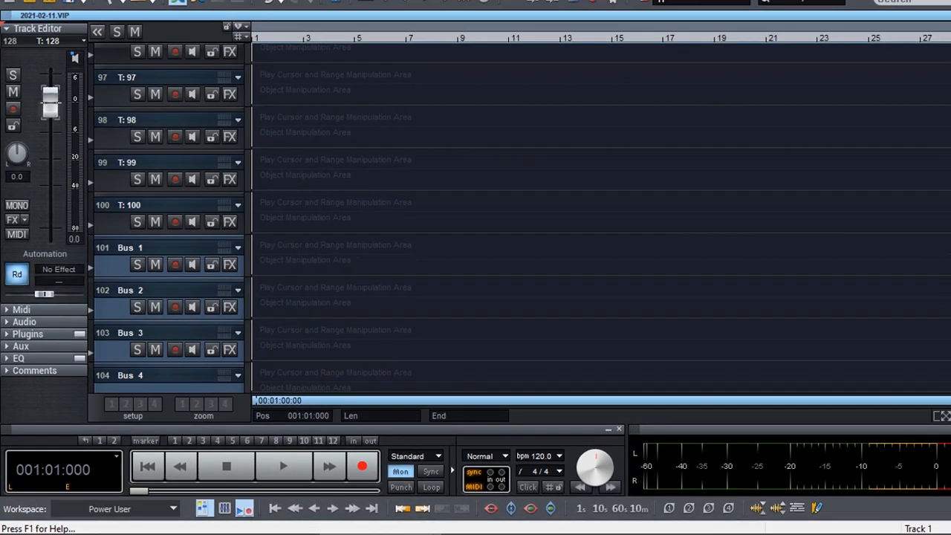
drag(950, 282, 950, 349)
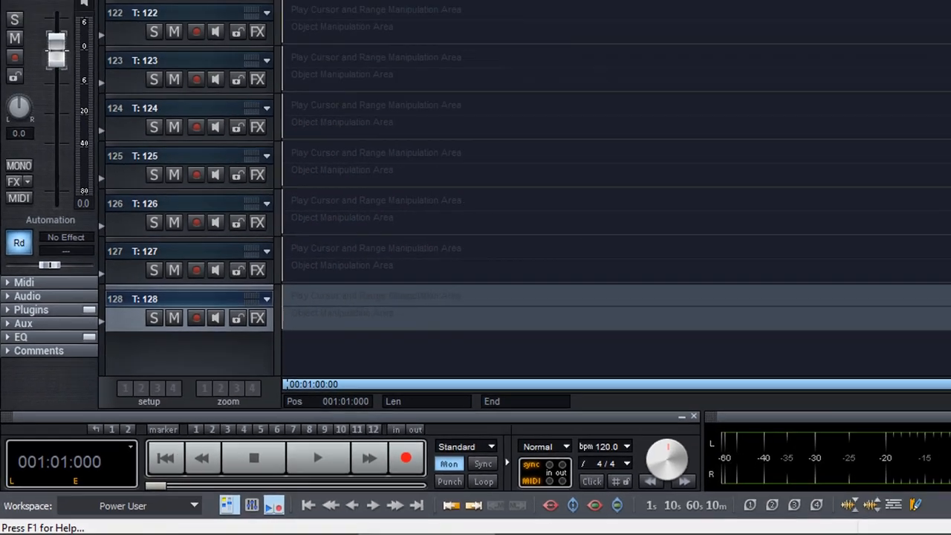
click(60, 22)
mouse_move(104, 41)
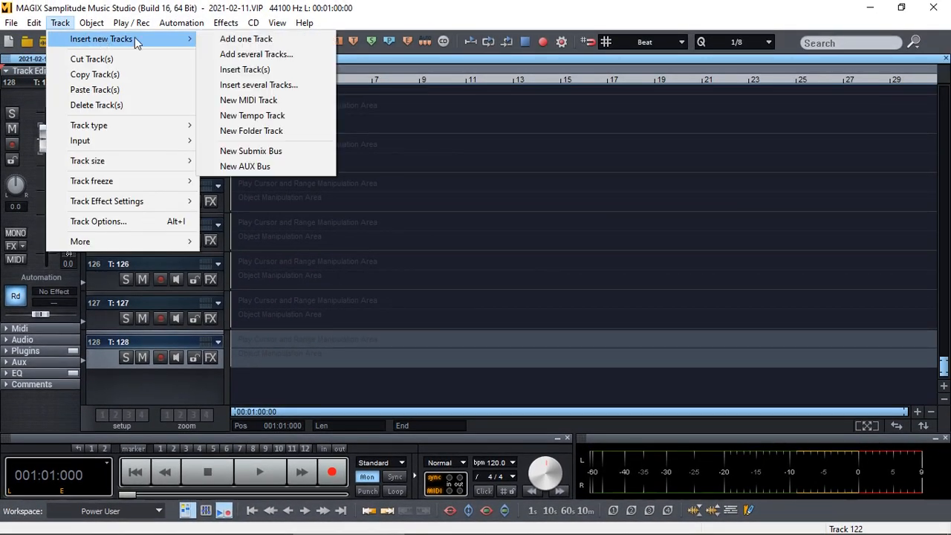
click(250, 39)
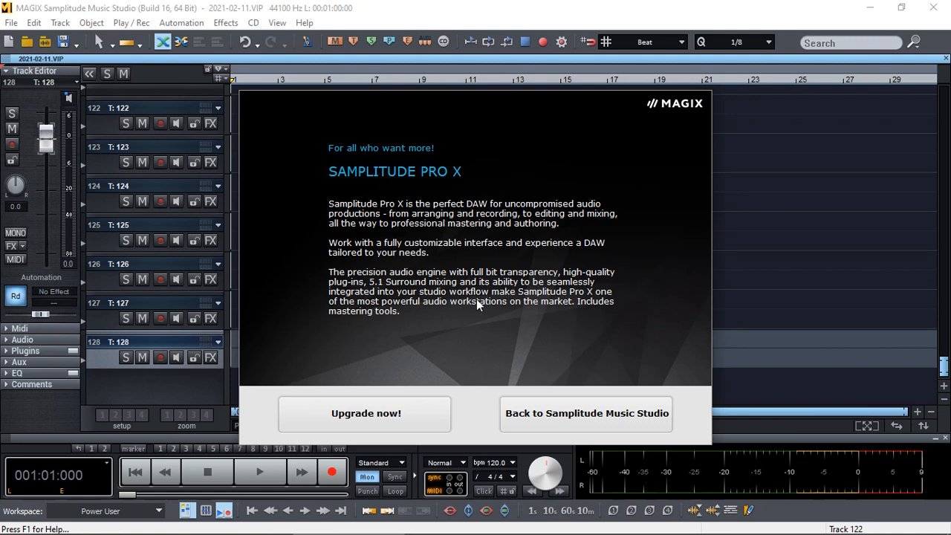
click(592, 424)
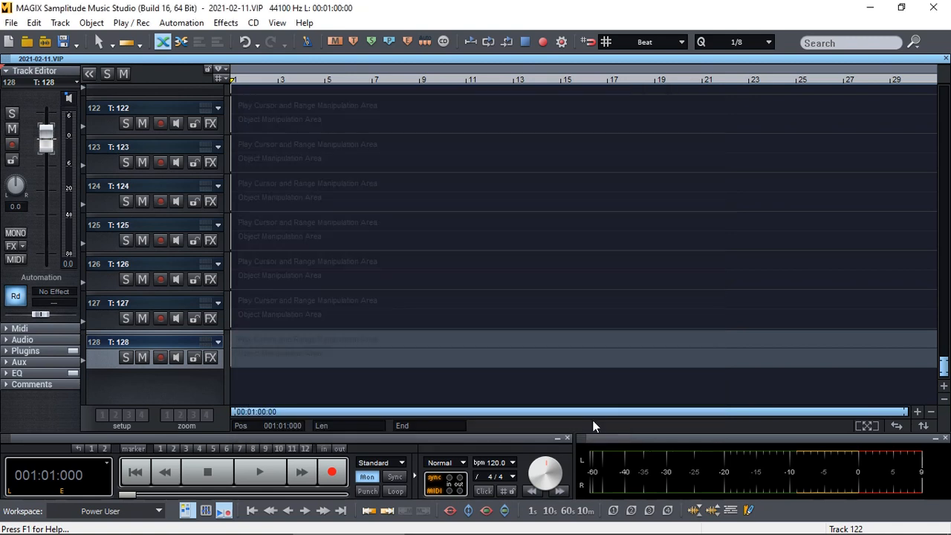
Step: Try to insert a new MIDI track in the 128-track project
click(60, 22)
mouse_move(149, 41)
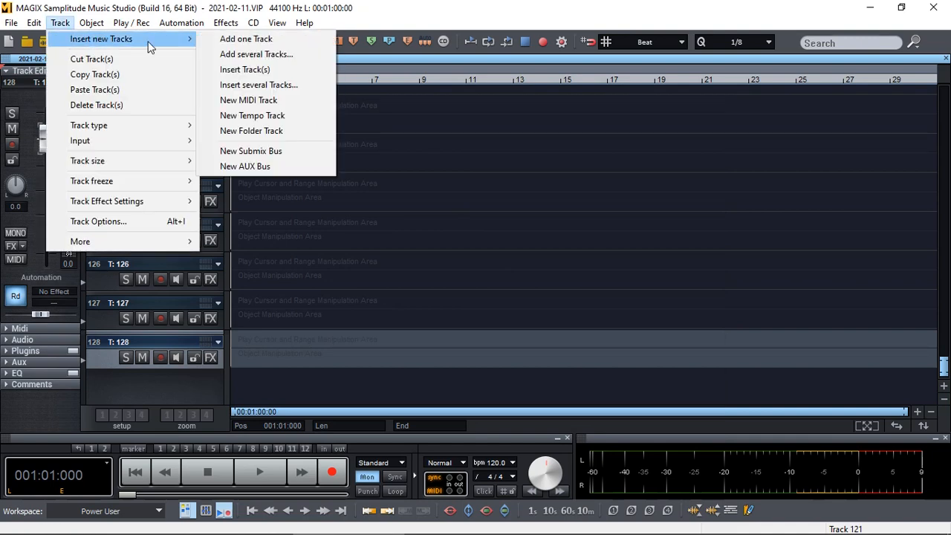
click(265, 98)
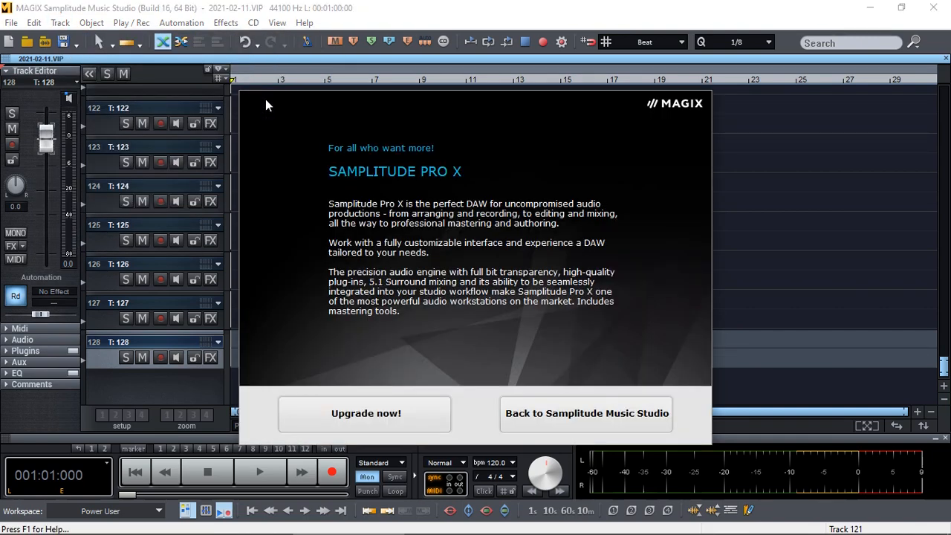
click(597, 420)
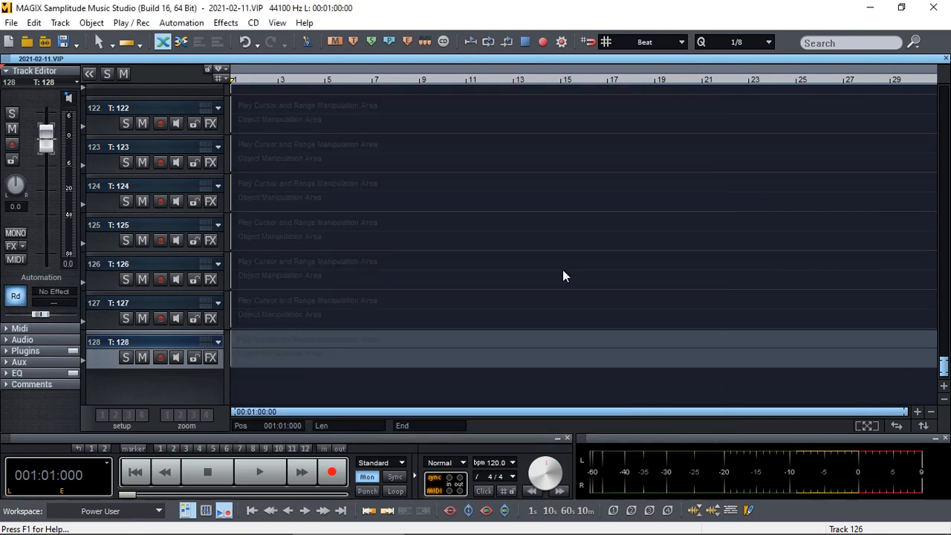
Step: Show the mixer and examine its channel strips up to the last one, T: 128
click(206, 510)
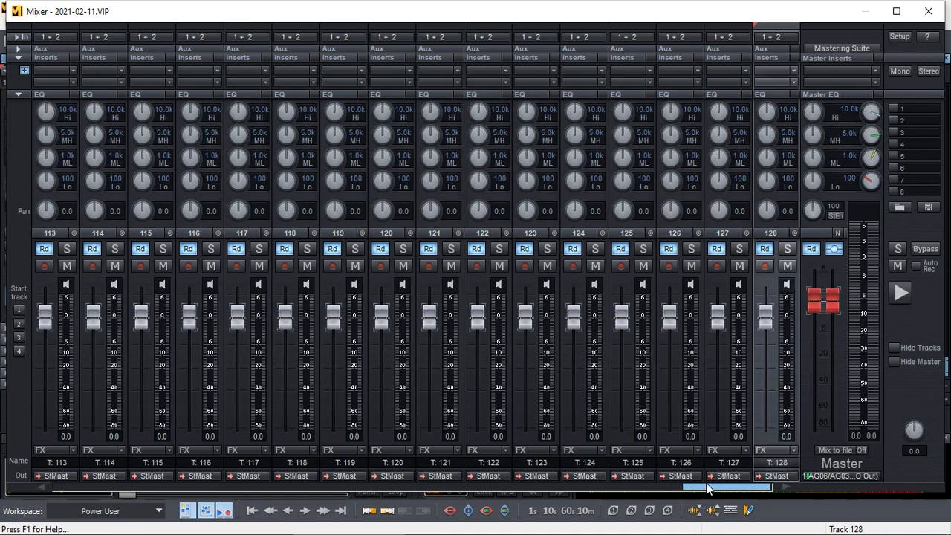
mouse_move(739, 490)
mouse_down()
mouse_move(342, 480)
mouse_move(63, 490)
mouse_move(203, 478)
mouse_move(212, 486)
mouse_move(338, 492)
mouse_move(775, 496)
mouse_up()
click(404, 463)
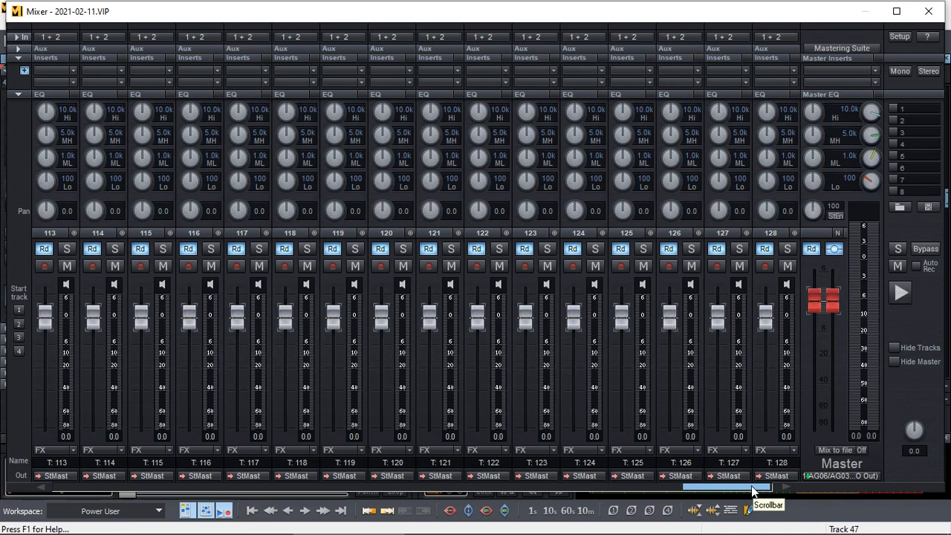
Step: Try to increase the number of Aux busses in the mixer setup
click(899, 36)
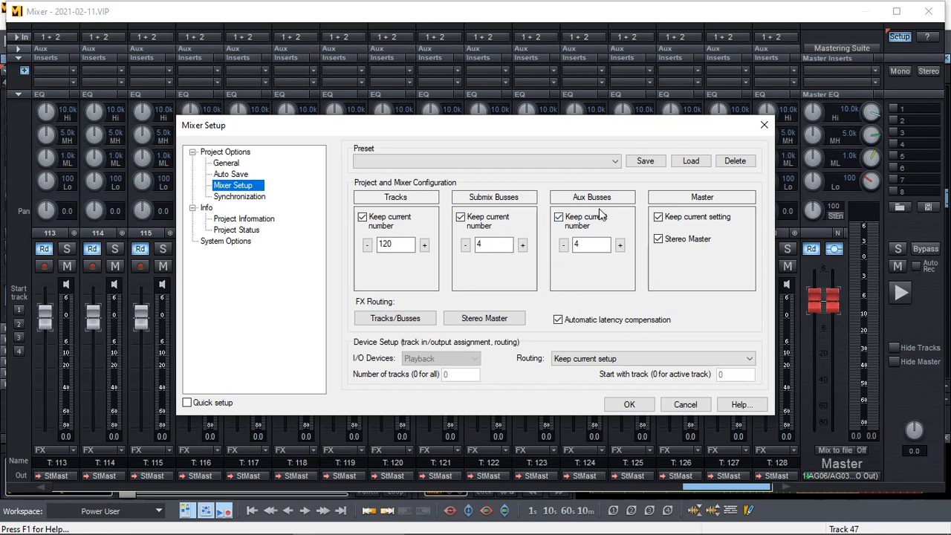
click(620, 245)
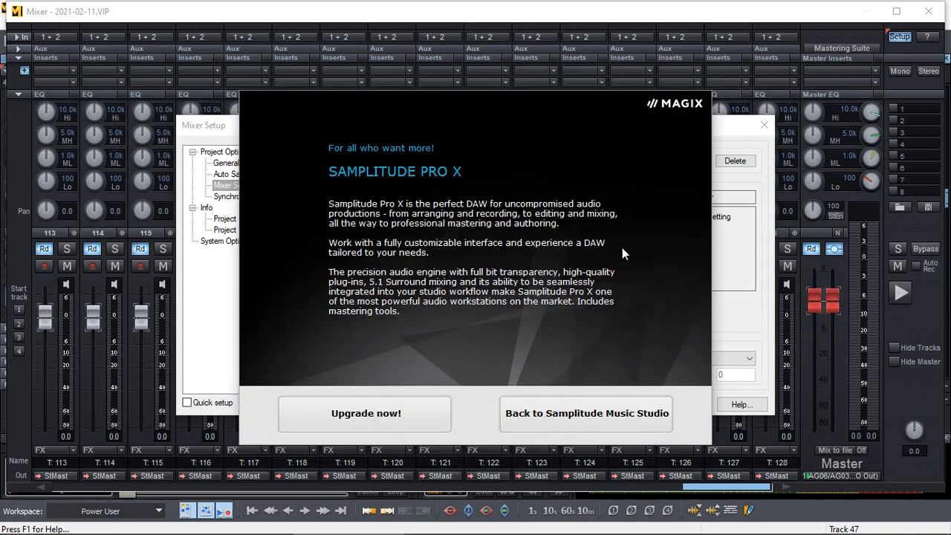
click(595, 414)
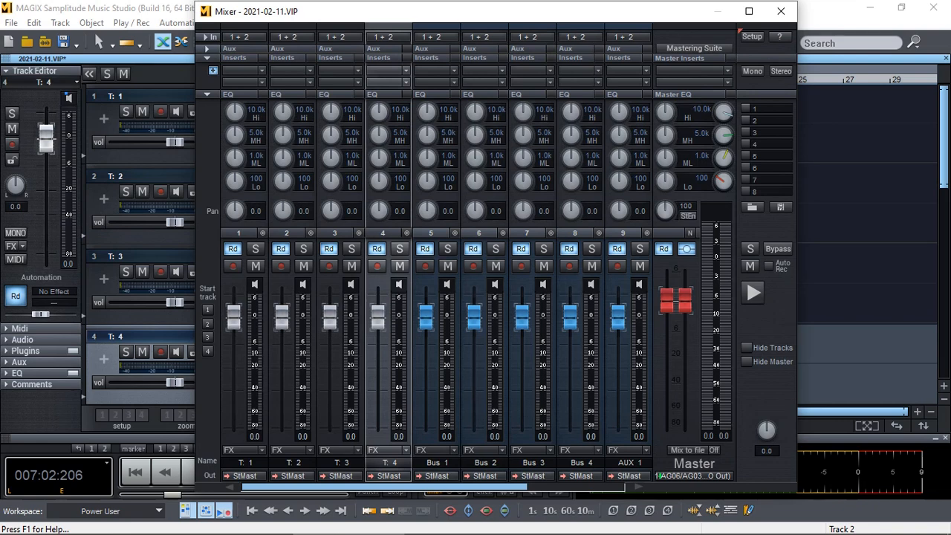
Step: Step through the mixer channels T: 1, T: 4 and Bus 1 to Bus 4, and widen the mixer to show AUX 1 to AUX 4
click(242, 462)
click(390, 461)
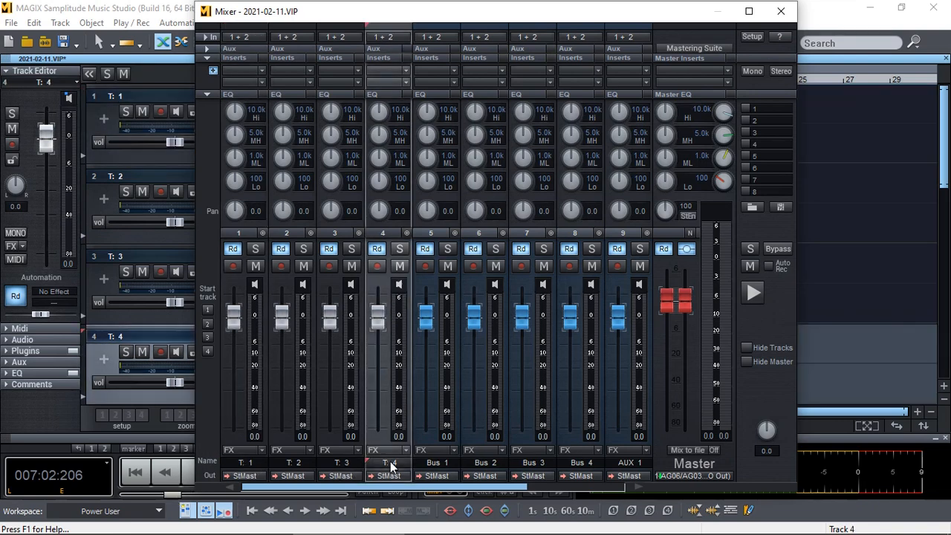
click(441, 463)
click(480, 465)
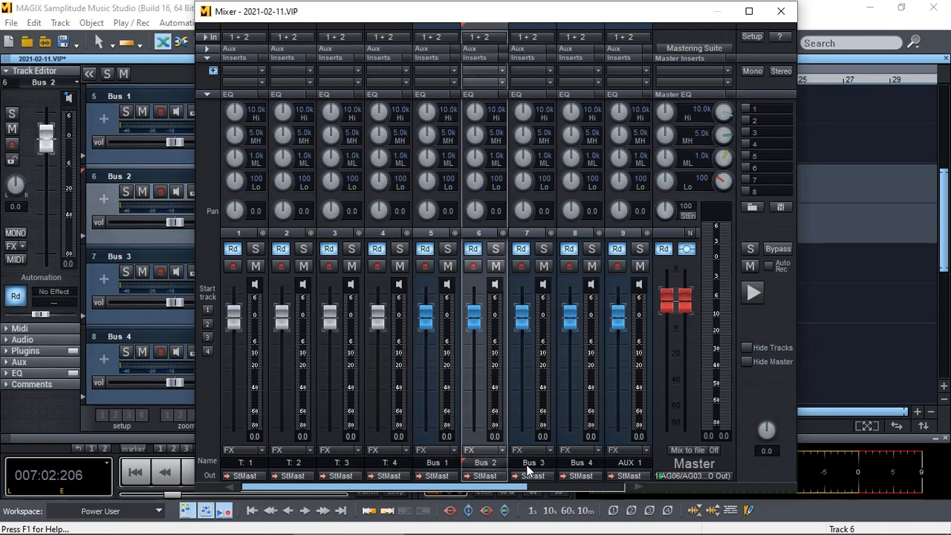
click(533, 465)
click(571, 463)
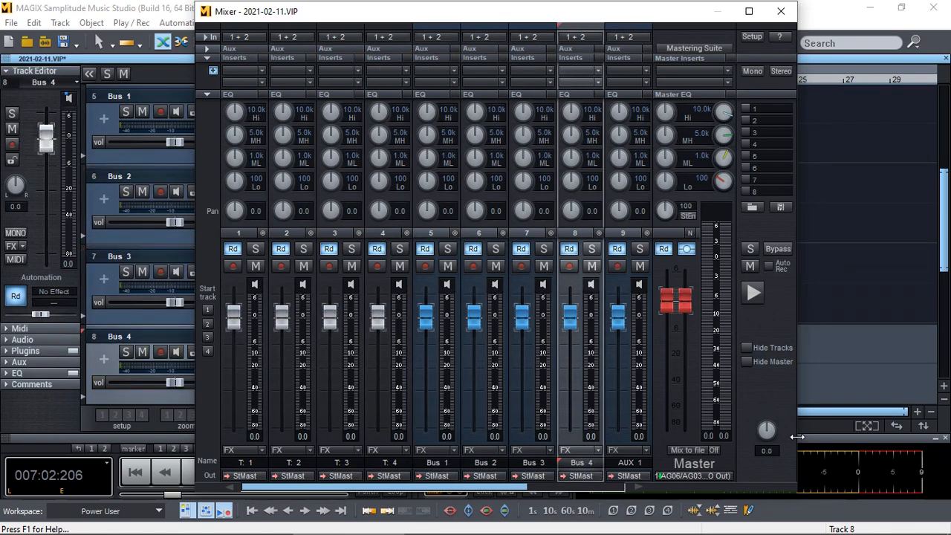
drag(796, 426, 941, 425)
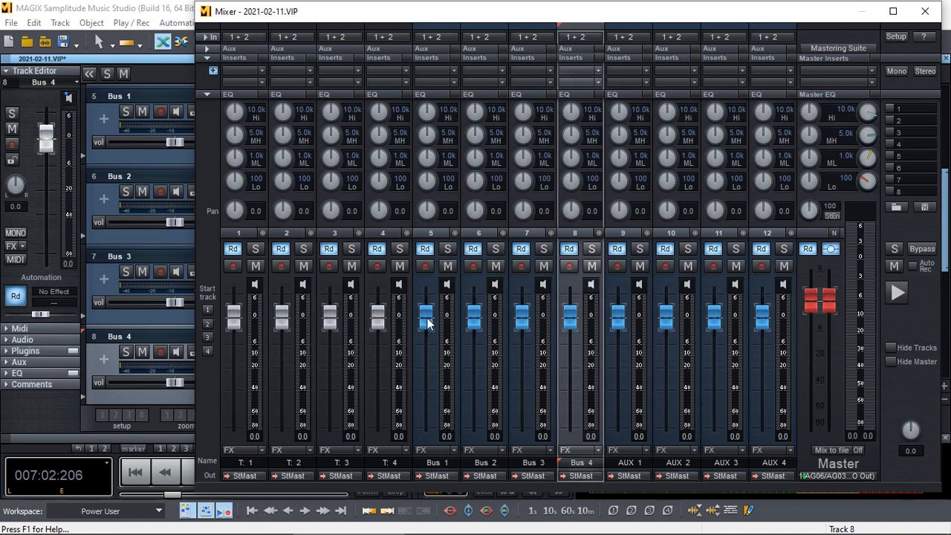
Step: Raise the Bus 1 volume fader to about 0.8 dB, leaving the Track 1 fader at 0 dB
drag(429, 321, 438, 324)
drag(238, 319, 239, 322)
drag(425, 319, 425, 316)
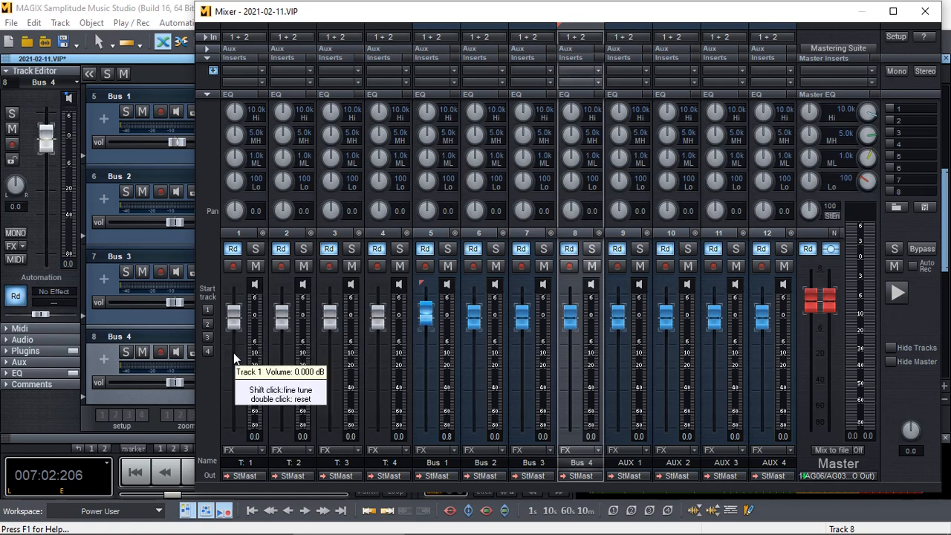
Step: Route the outputs of tracks 1 and 2 to Bus 1 and the output of track 3 to Bus 2
click(248, 475)
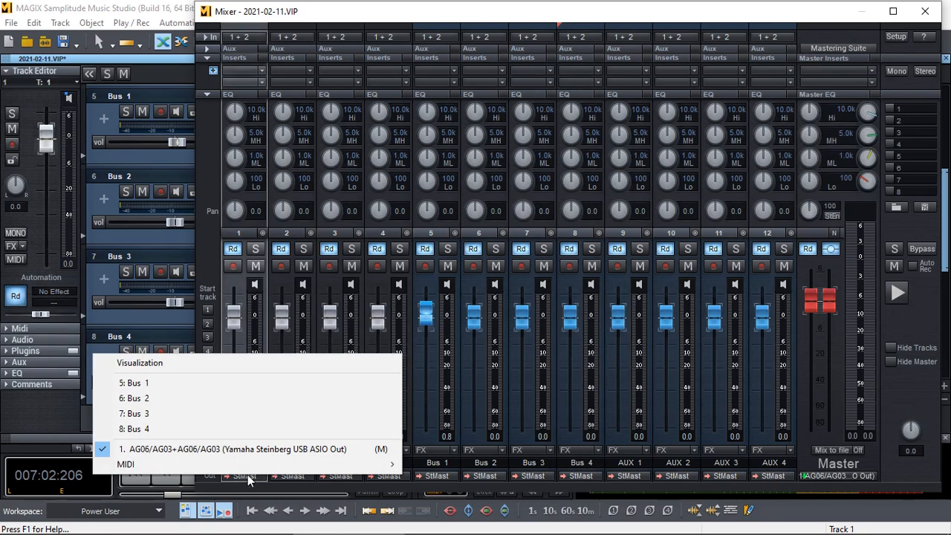
click(150, 384)
click(299, 474)
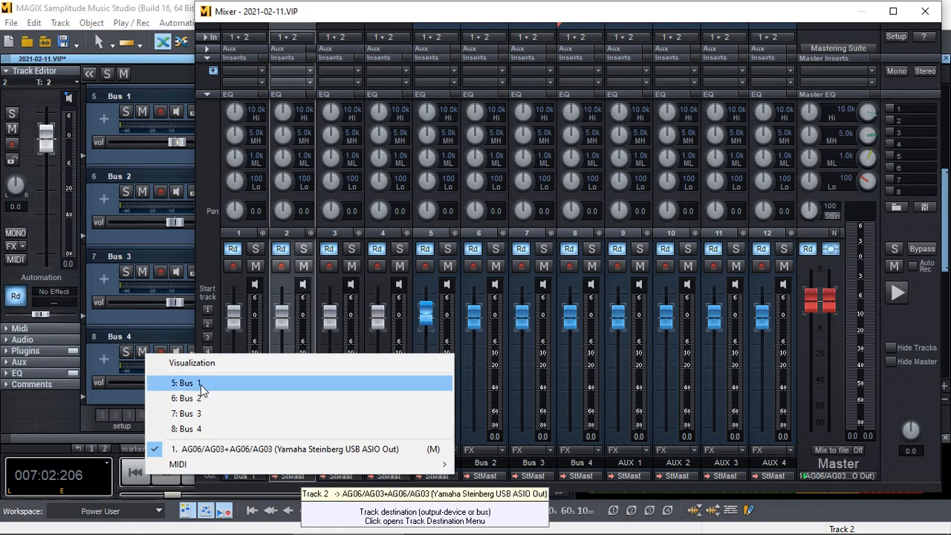
click(151, 384)
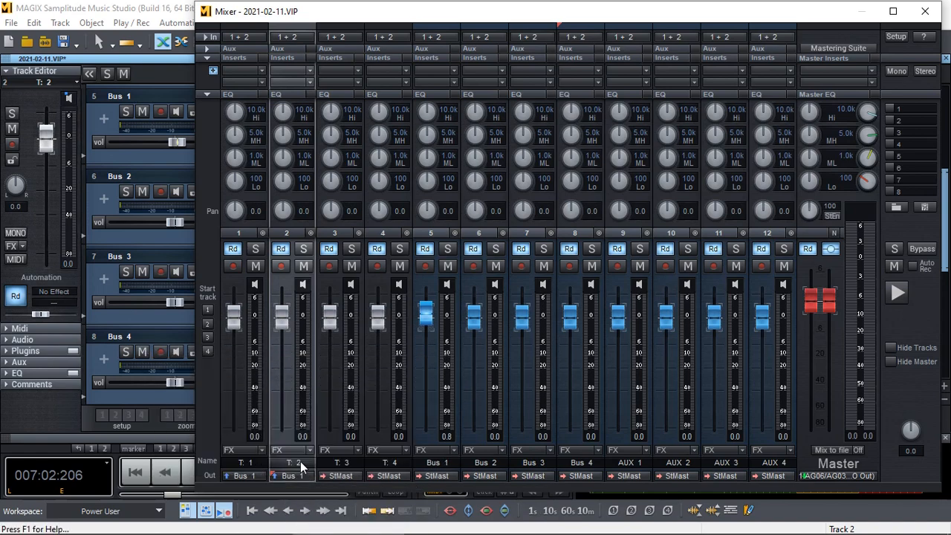
click(340, 474)
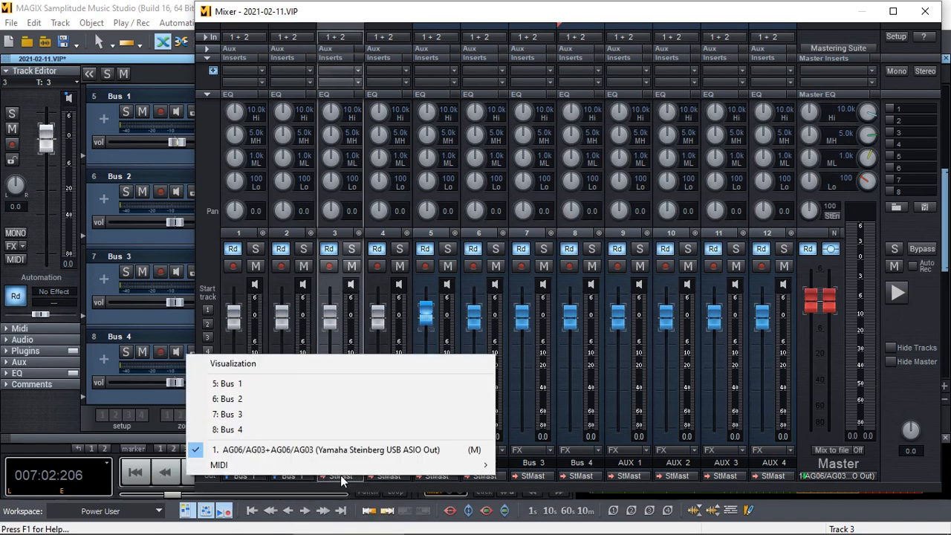
click(242, 399)
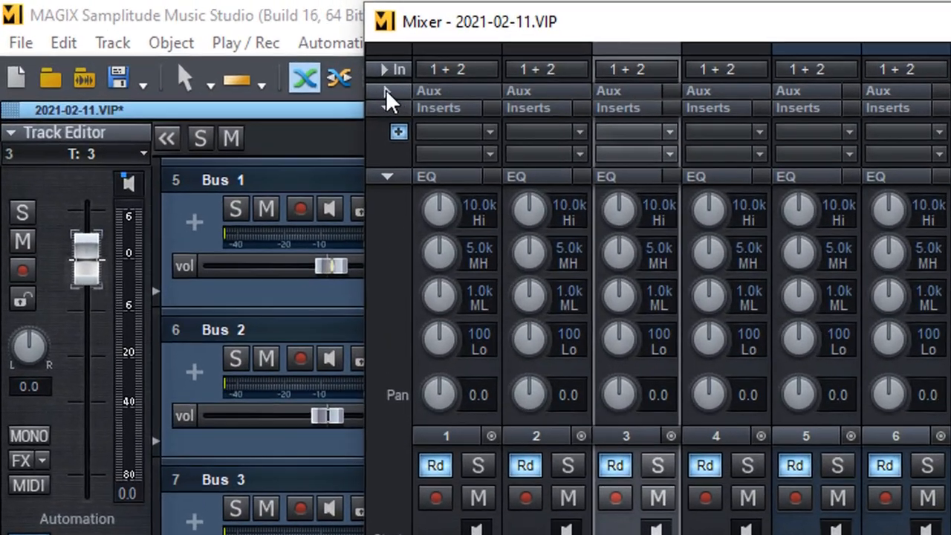
Step: Expand the mixer's aux sends and set the AUX 1 send to about 0.2 dB on track 1 and -1.5 dB on Bus 1
click(206, 49)
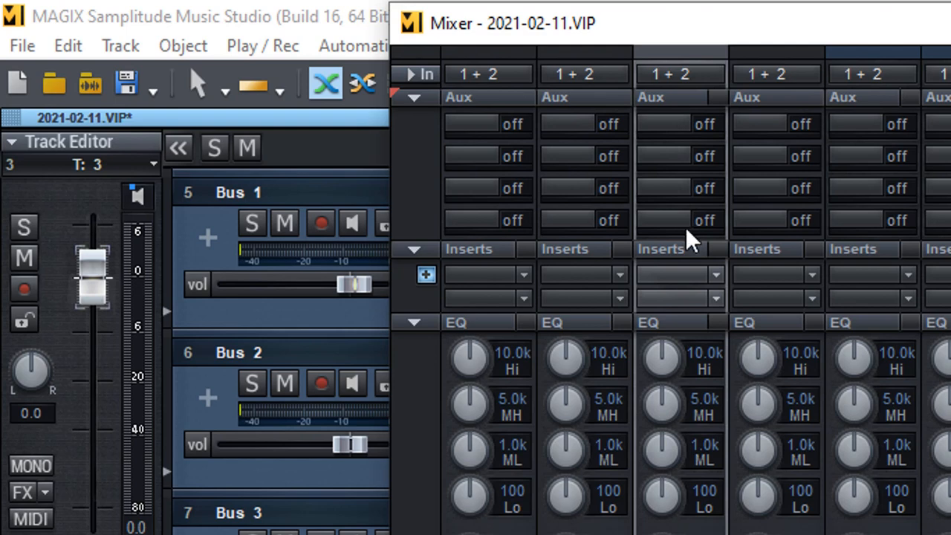
click(471, 128)
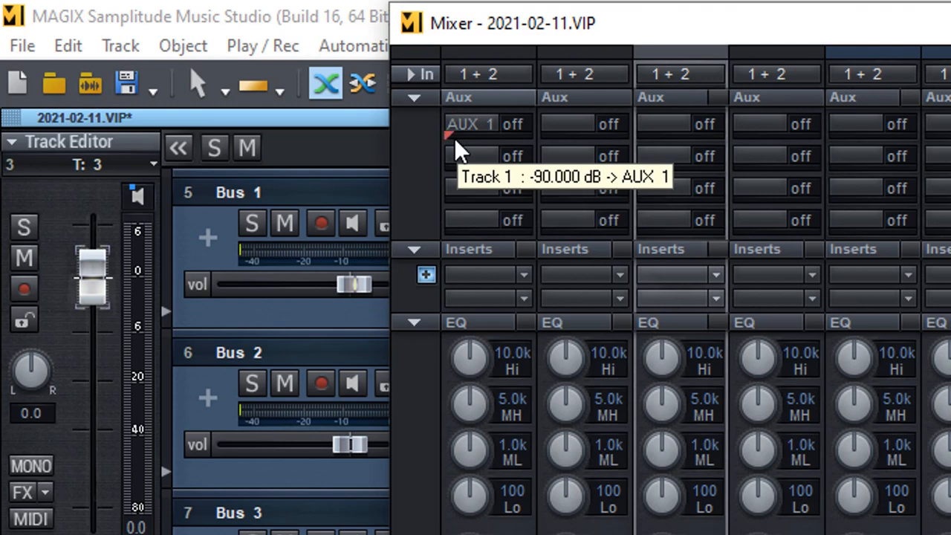
drag(453, 140, 499, 143)
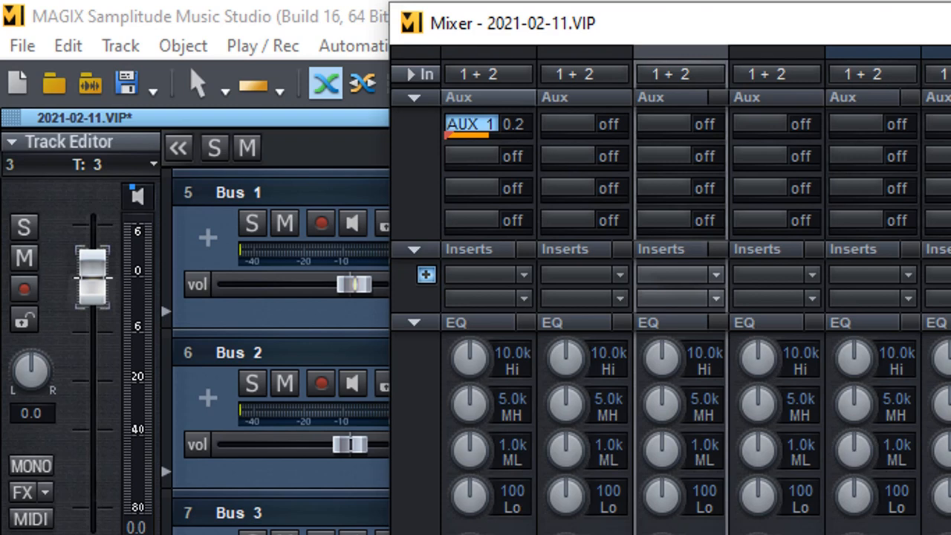
click(854, 128)
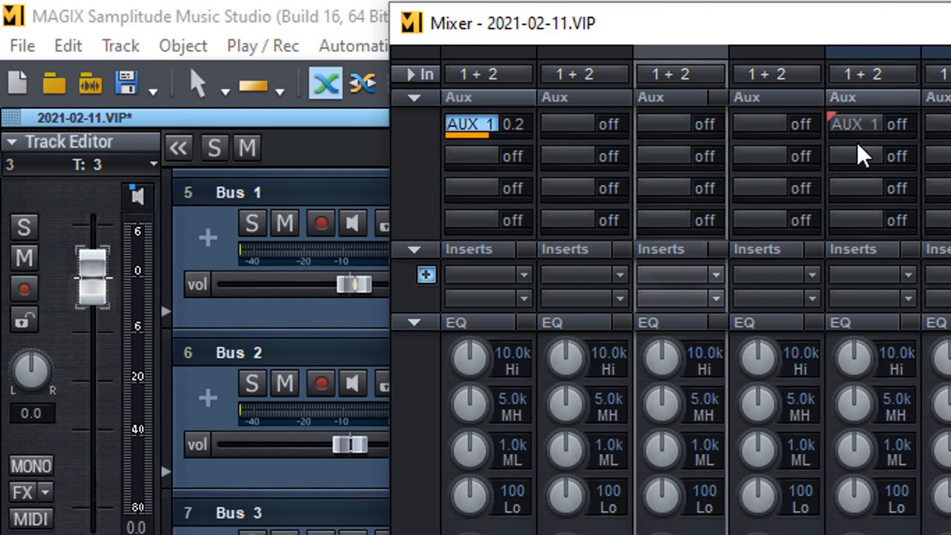
drag(839, 134, 875, 136)
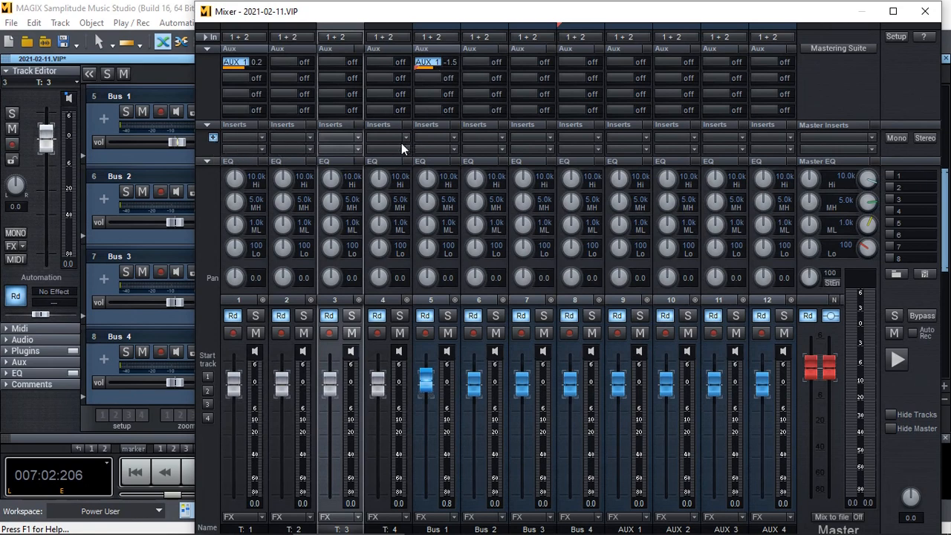
Step: Expand the mixer's insert slots and load the recently used AM-Track_SE compressor in track 1's first slot, closing its plug-in window
click(213, 139)
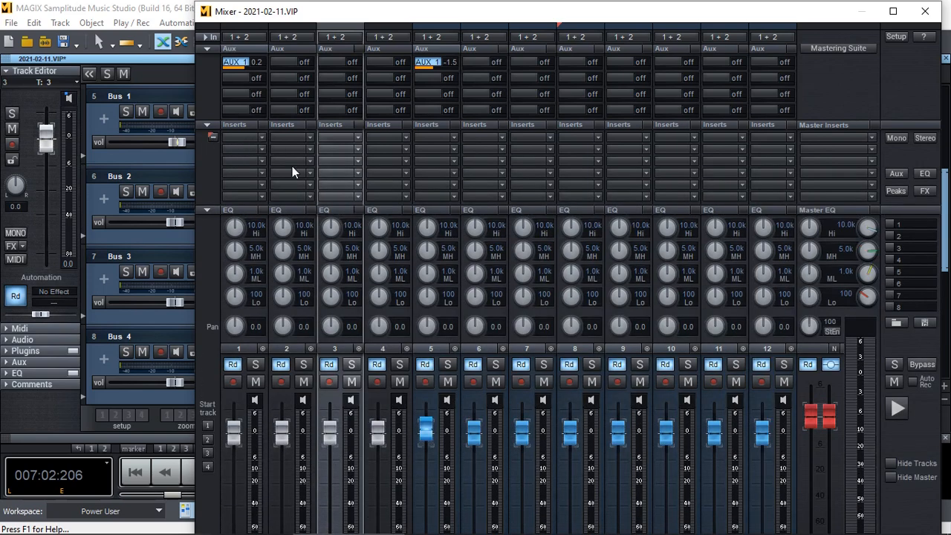
click(262, 137)
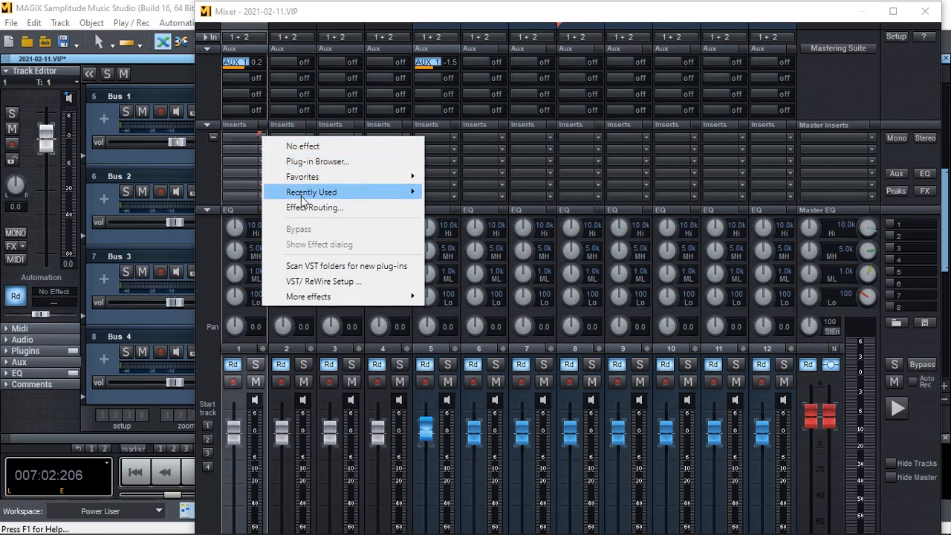
mouse_move(305, 194)
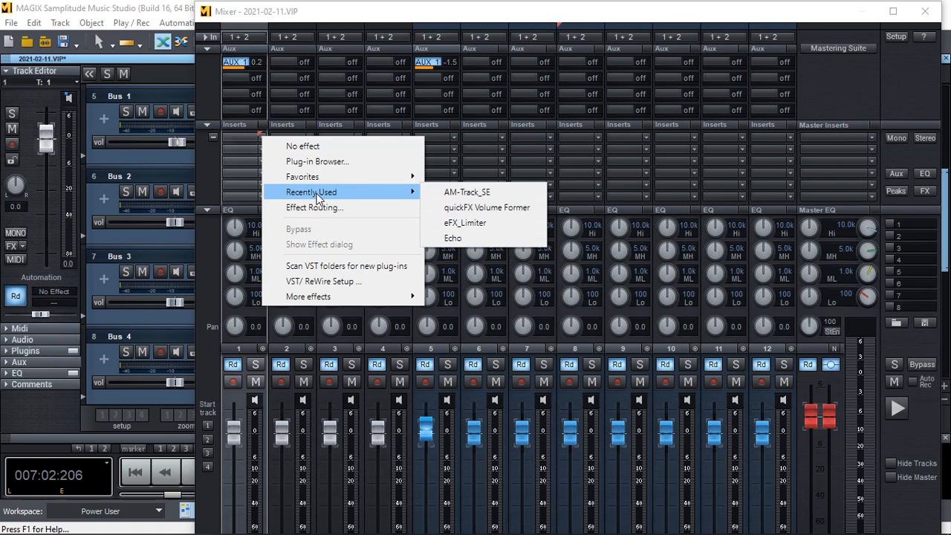
click(472, 193)
drag(634, 181, 521, 152)
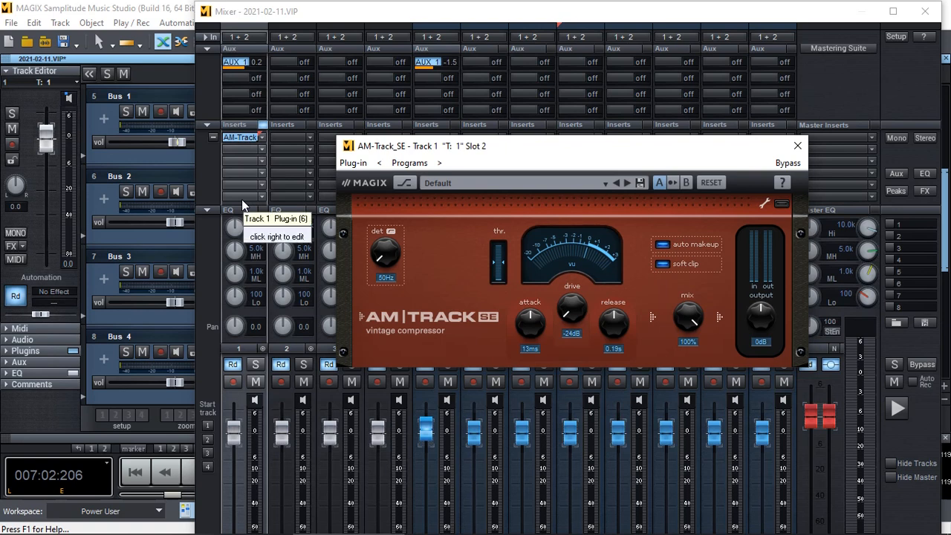
click(796, 146)
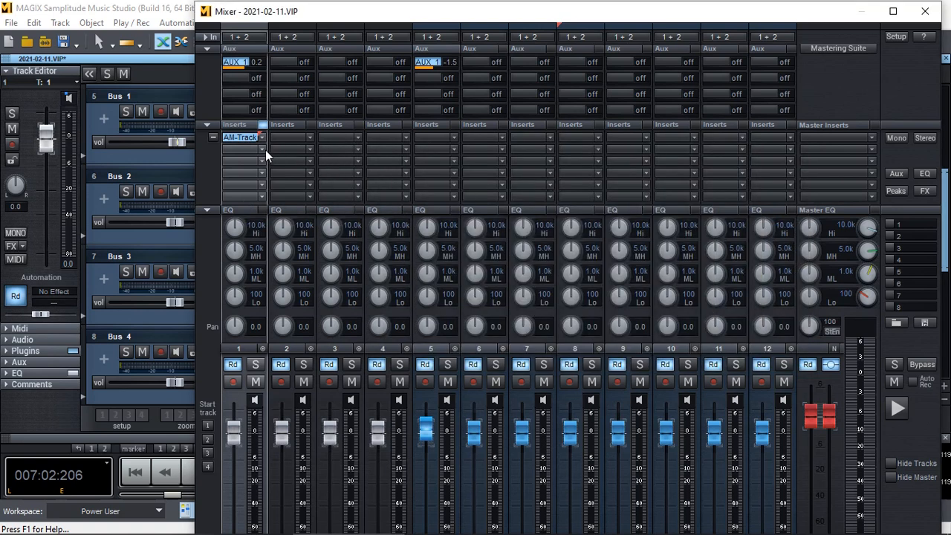
Step: Load the MeldaProduction VST effect MEqualizer in track 1's second insert slot using the Plug-in Browser, closing its plug-in window
right_click(265, 150)
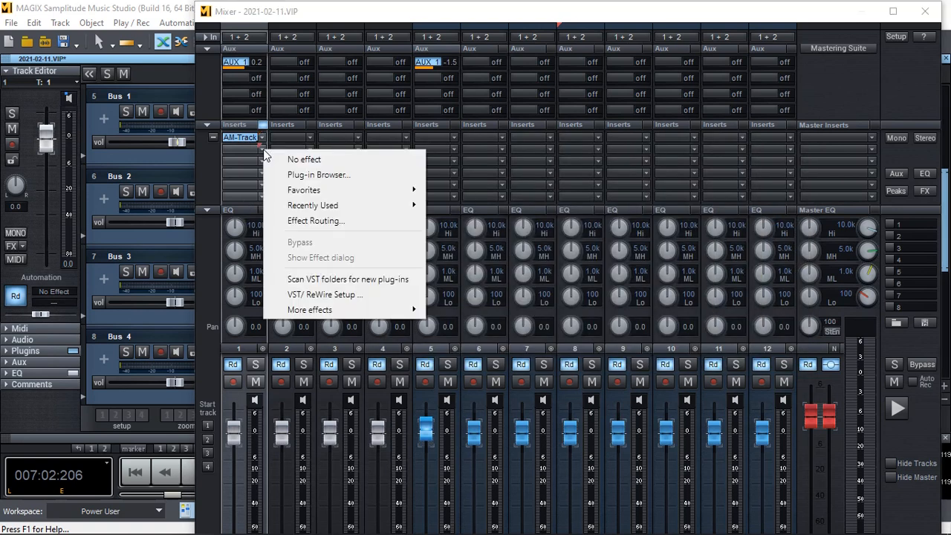
click(318, 176)
click(89, 153)
click(79, 152)
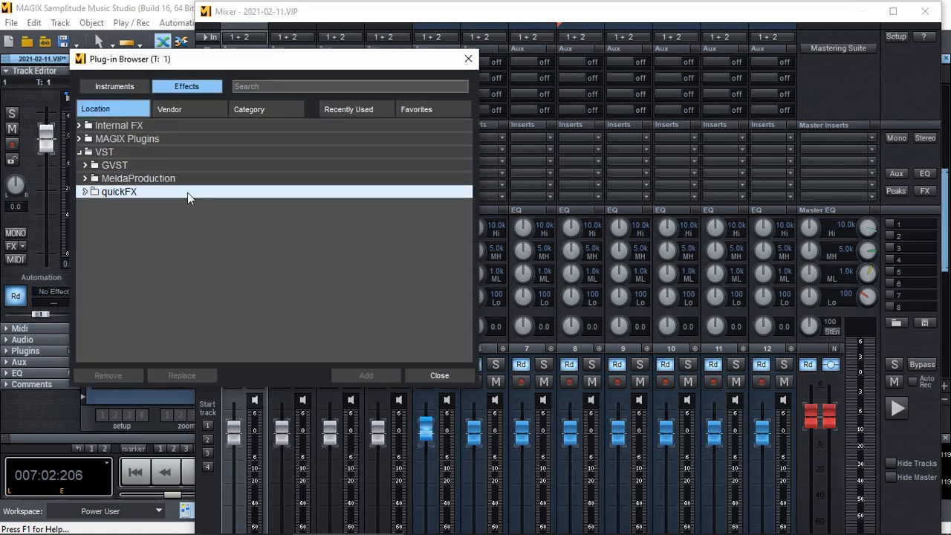
click(85, 179)
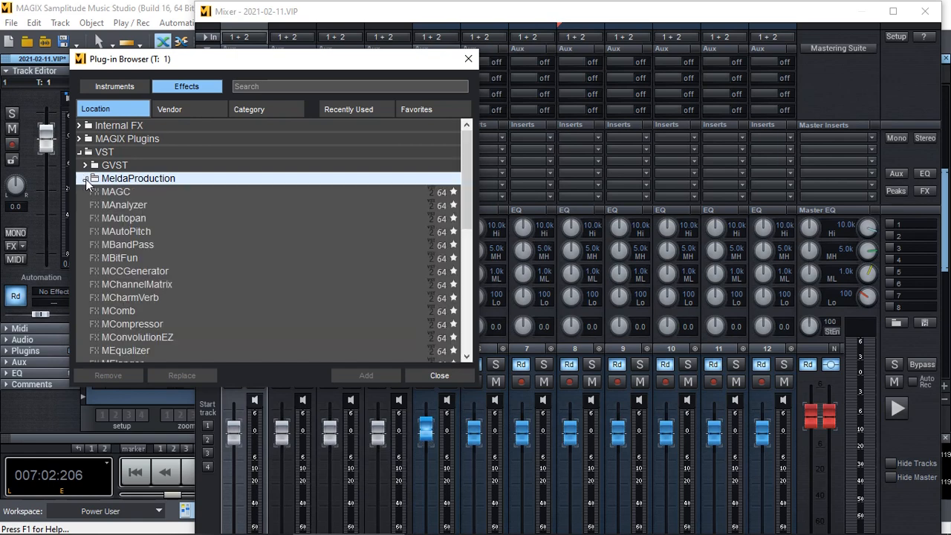
scroll(174, 268, down, 4)
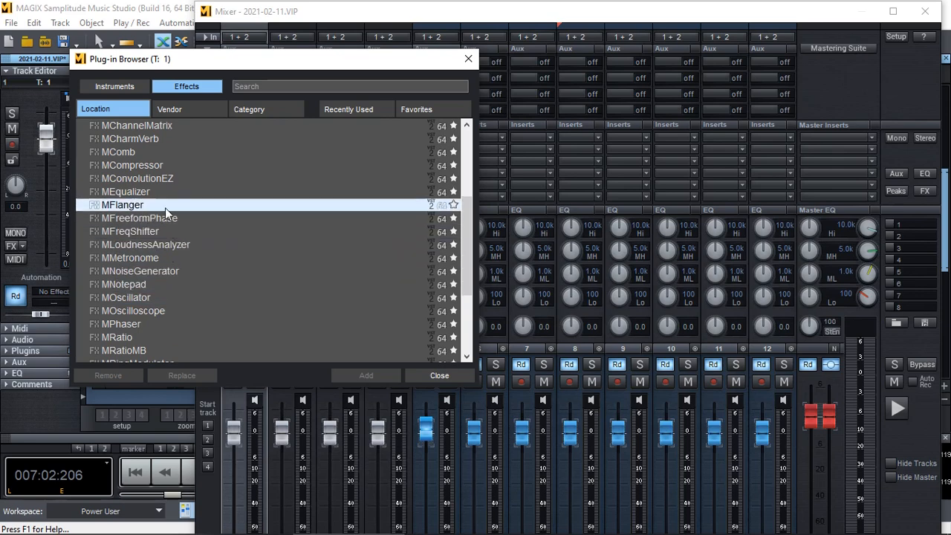
click(140, 192)
double_click(140, 192)
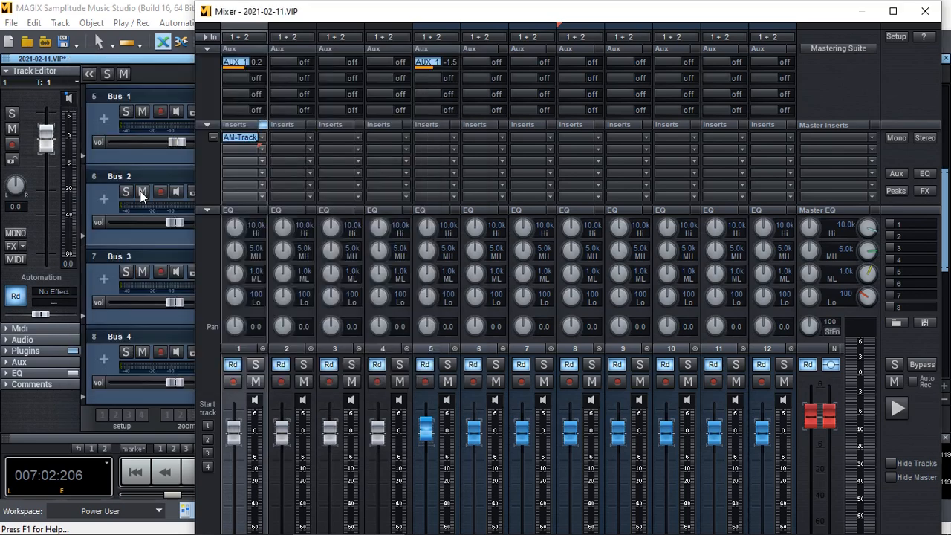
drag(420, 158, 542, 84)
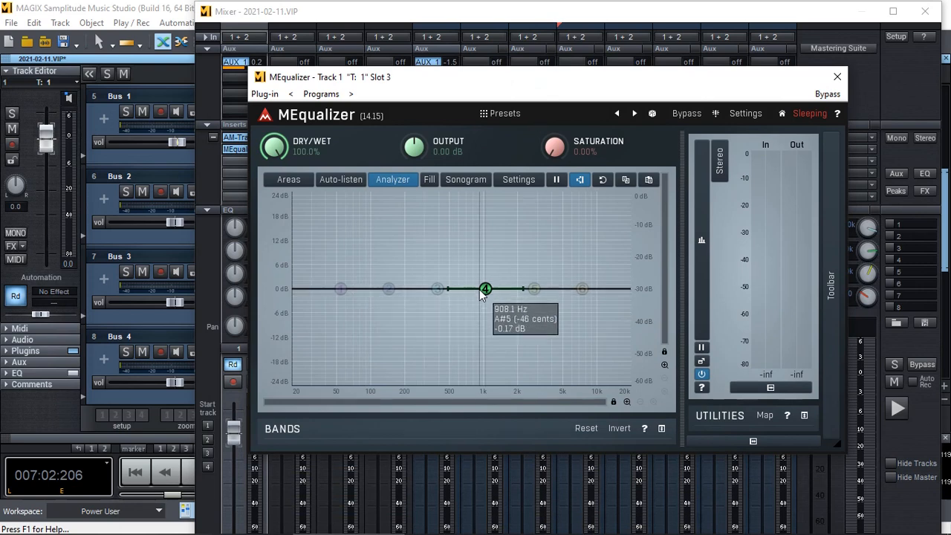
click(837, 78)
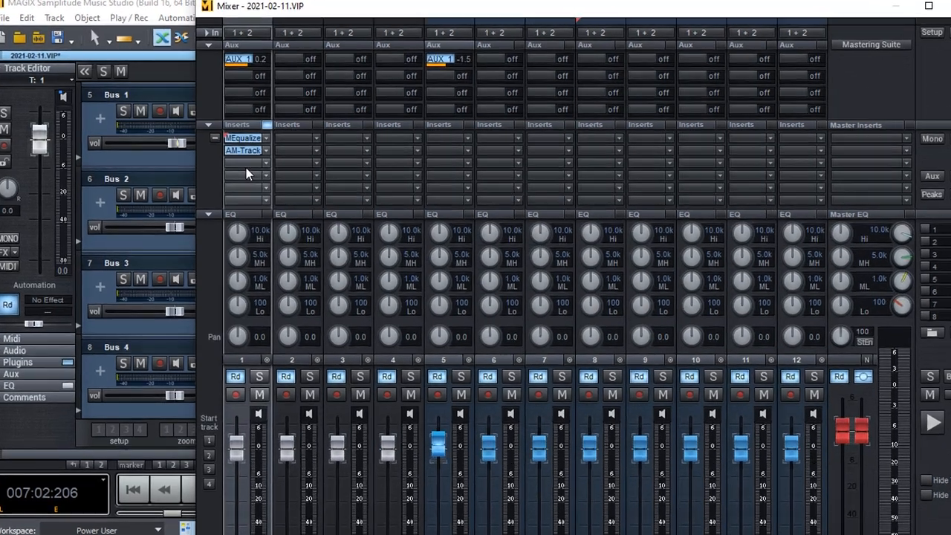
Step: Reorder track 1's insert effects so that MEqualizer sits above the AM-Track compressor in the chain
drag(241, 149, 240, 136)
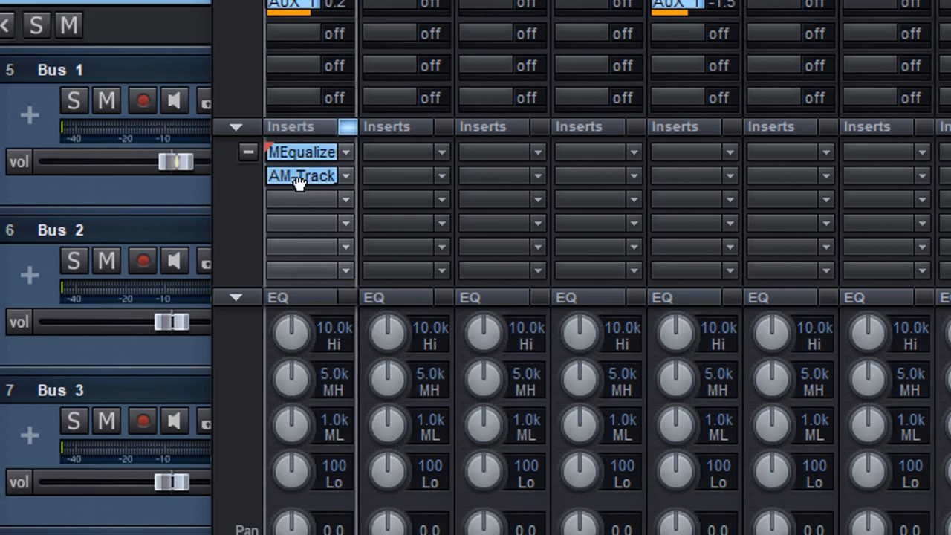
drag(302, 149, 305, 195)
drag(301, 149, 303, 184)
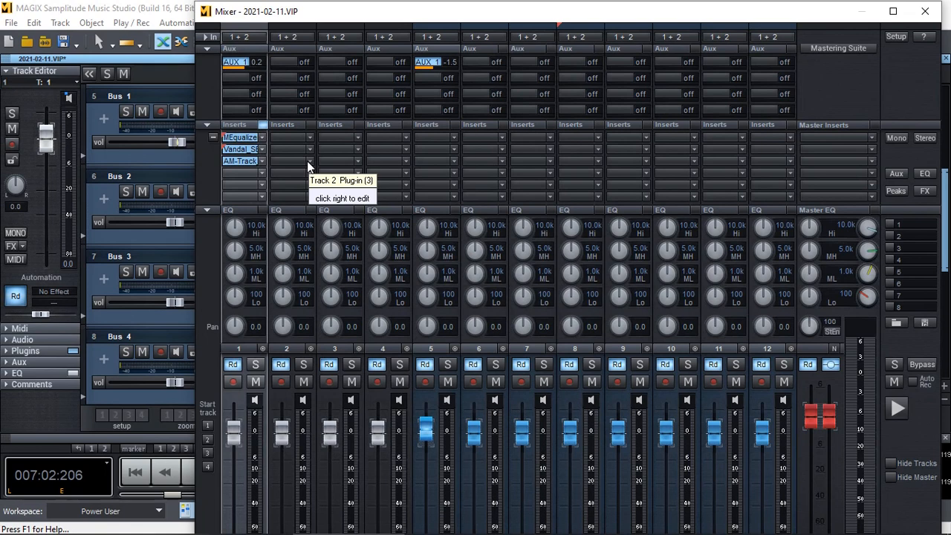
Step: Expand the mixer's input section to show the channel names and gain controls
click(205, 40)
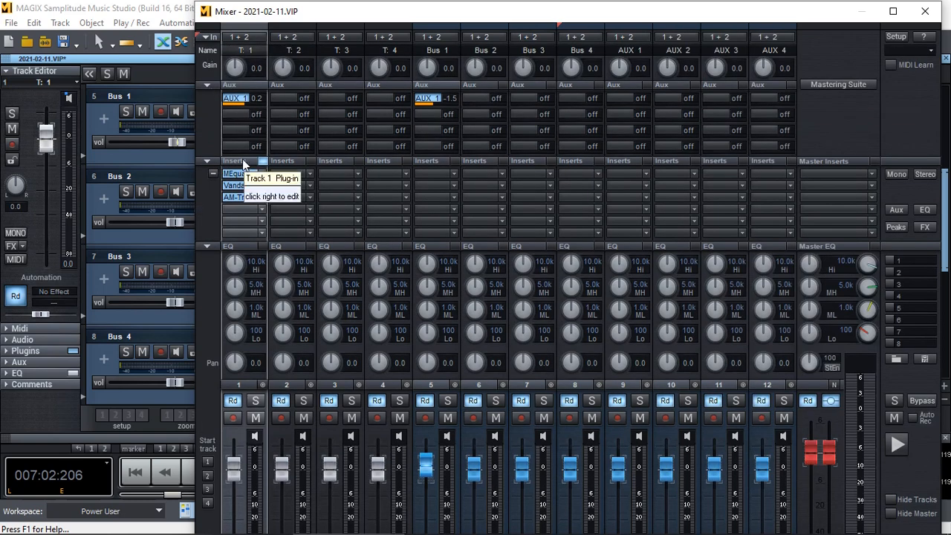